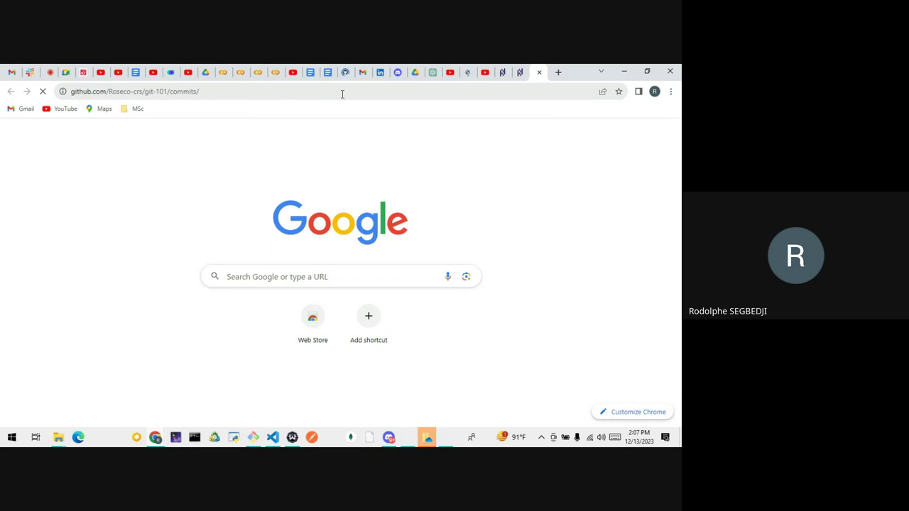
# - Switch to the File Explorer window showing the Week-1 folder and clear the selection of the code folder
pyautogui.hotkey('alt', 'Tab')
pyautogui.hotkey('alt', 'Tab')
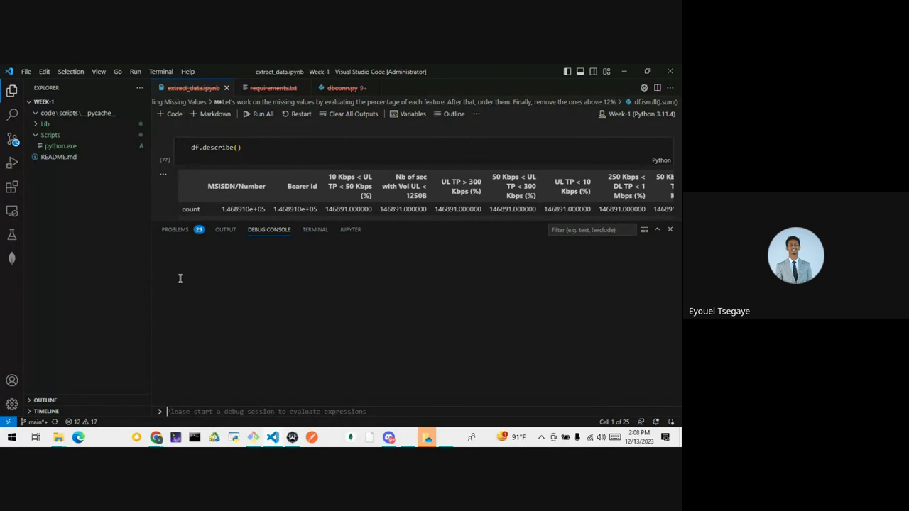
pyautogui.hotkey('alt', 'Tab')
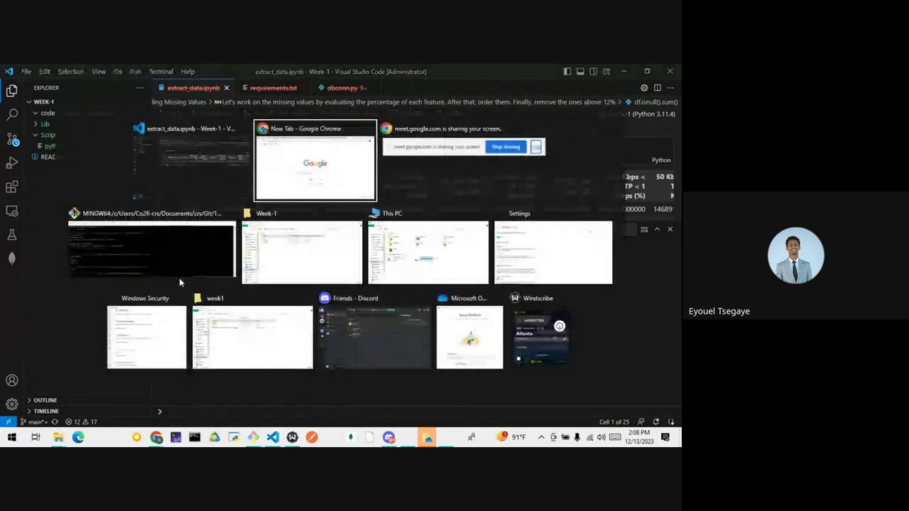
pyautogui.hotkey('alt', 'Tab')
pyautogui.hotkey('alt', 'Tab')
pyautogui.hotkey('alt', 'Tab')
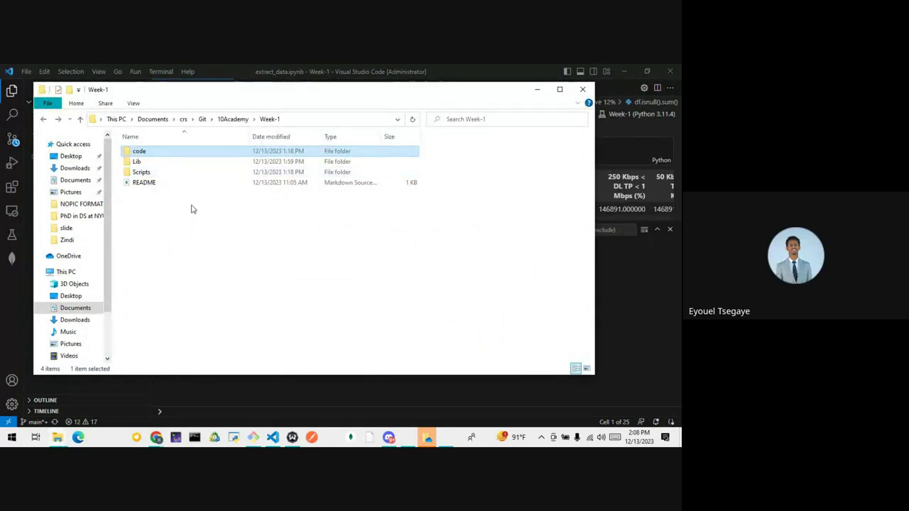
pyautogui.click(223, 348)
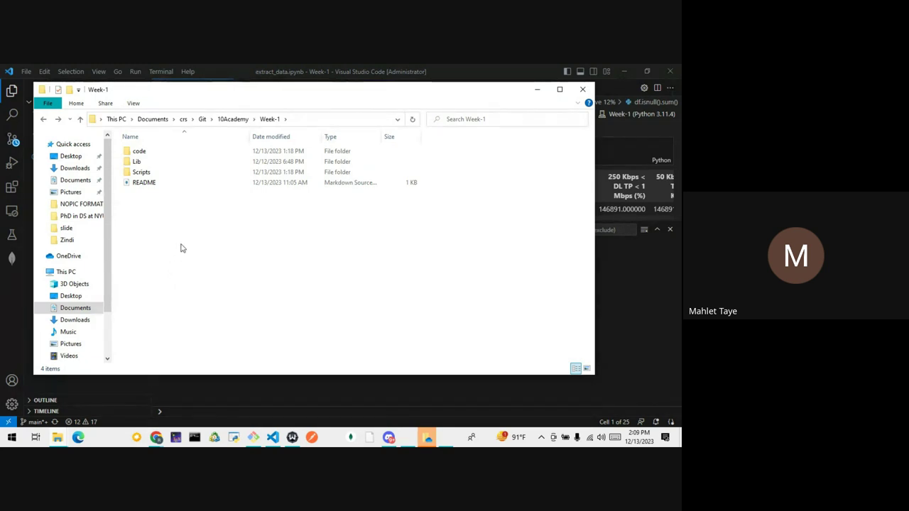
# - Look through the Desktop folder, reveal the Windows desktop and refresh it
pyautogui.click(71, 156)
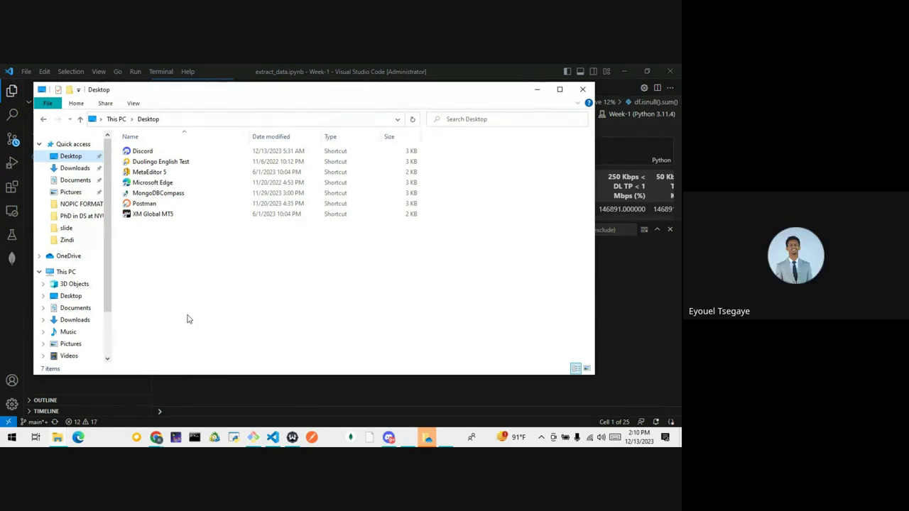
pyautogui.press('super')
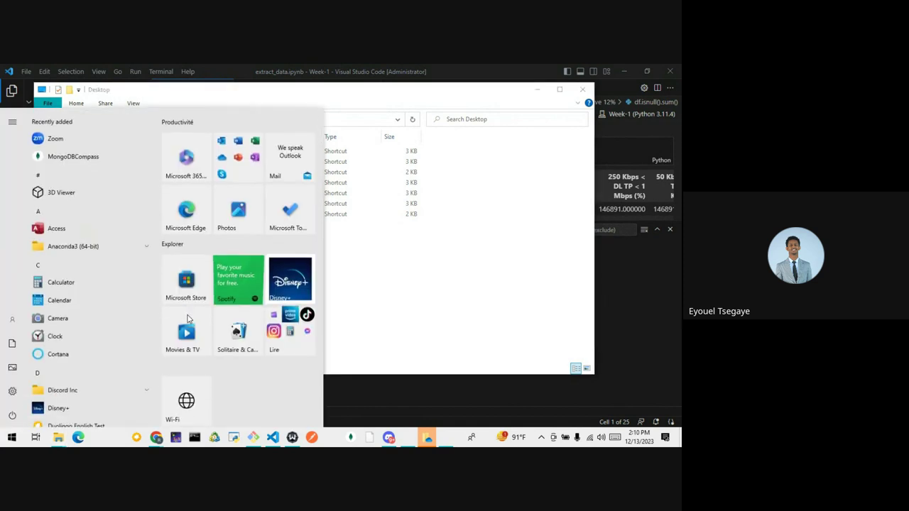
pyautogui.press('super')
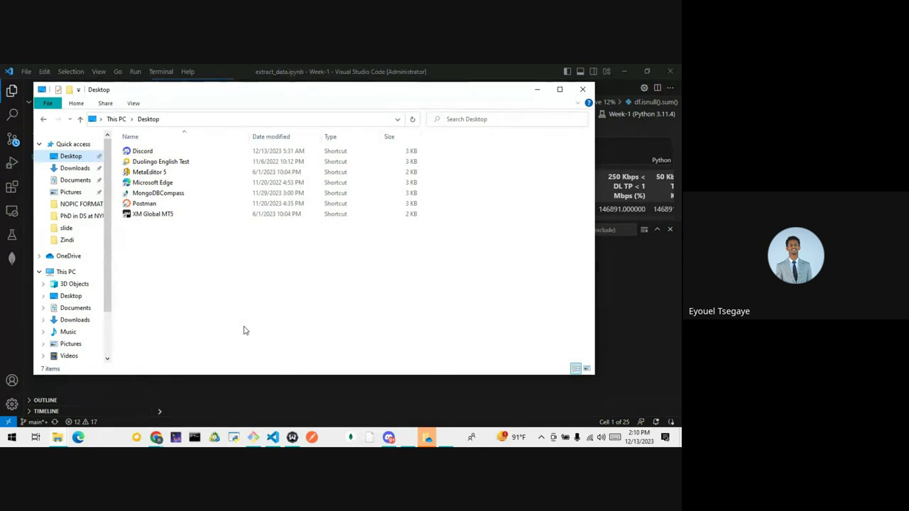
pyautogui.press('super+d')
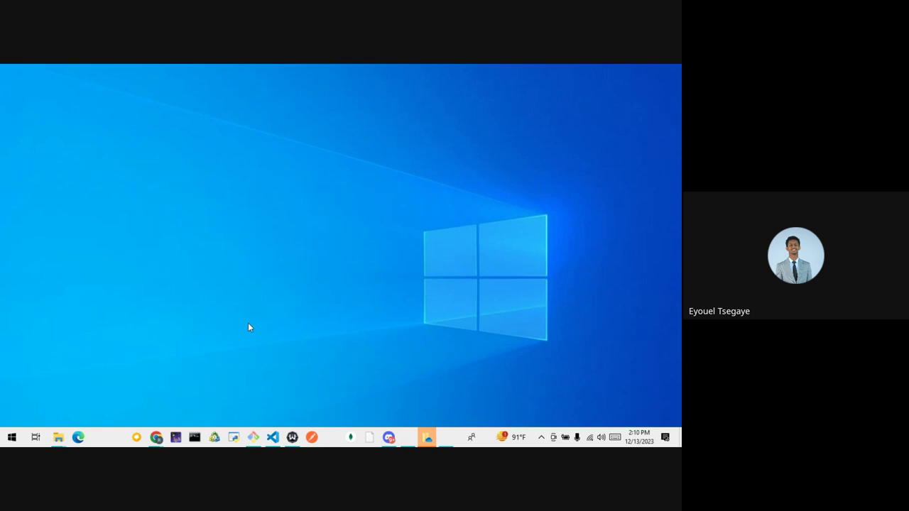
pyautogui.rightClick(249, 324)
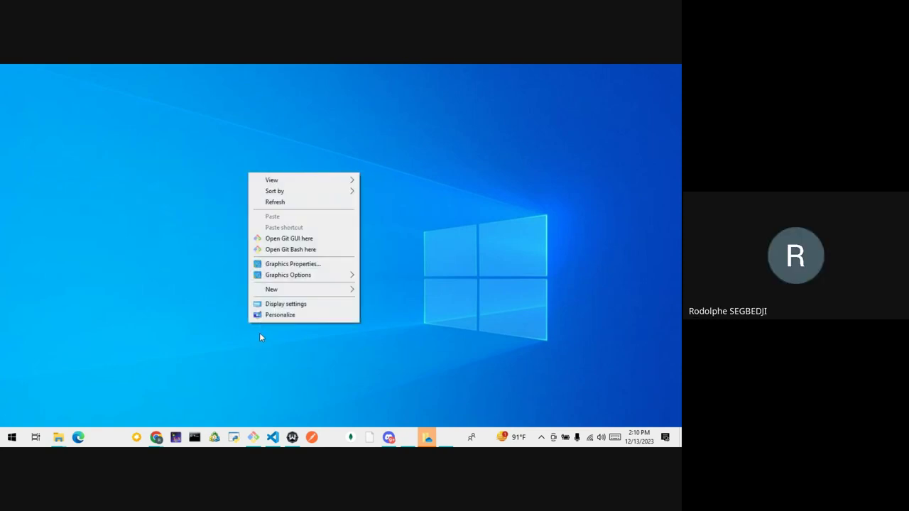
pyautogui.click(157, 348)
pyautogui.rightClick(158, 348)
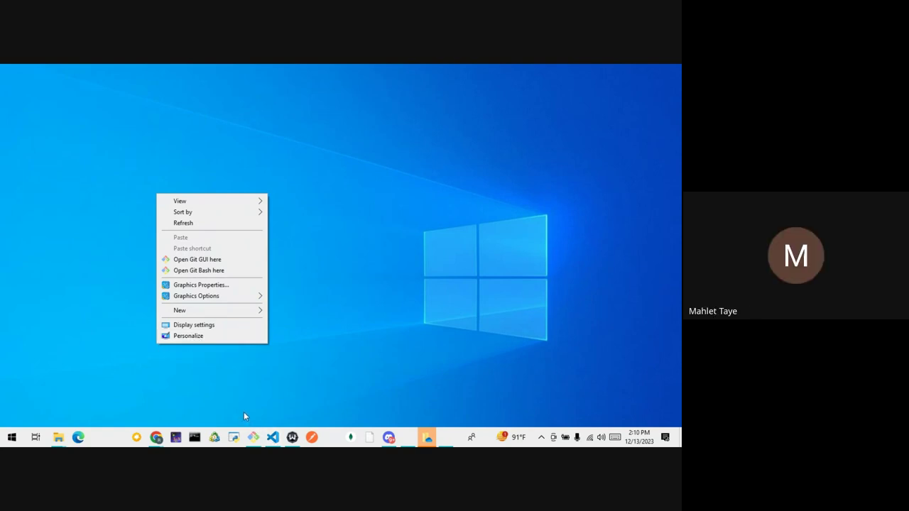
pyautogui.click(189, 224)
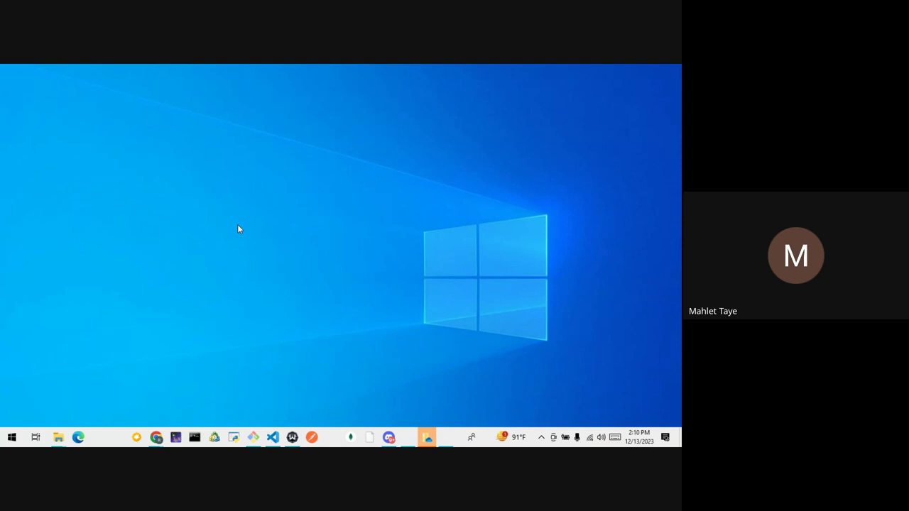
# - Switch to Chrome and show the tab loading the GitHub profile page
pyautogui.hotkey('alt', 'Tab')
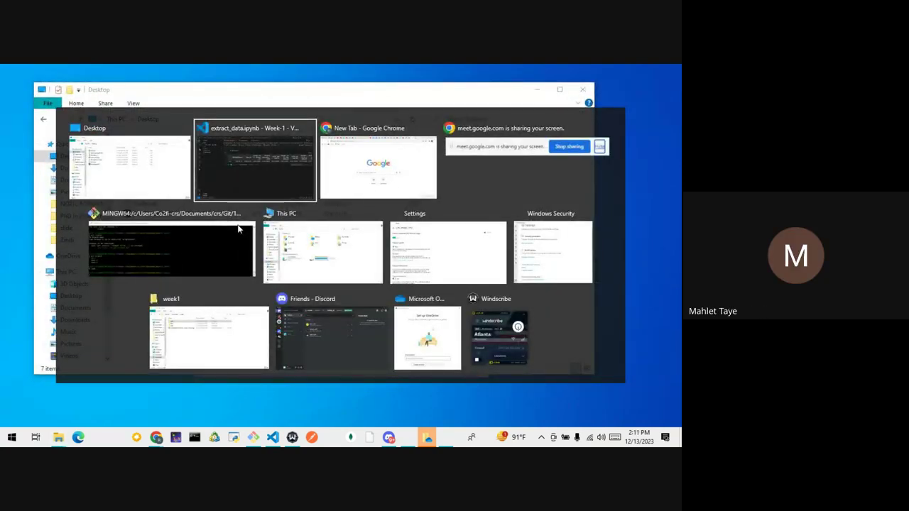
pyautogui.hotkey('alt', 'Tab')
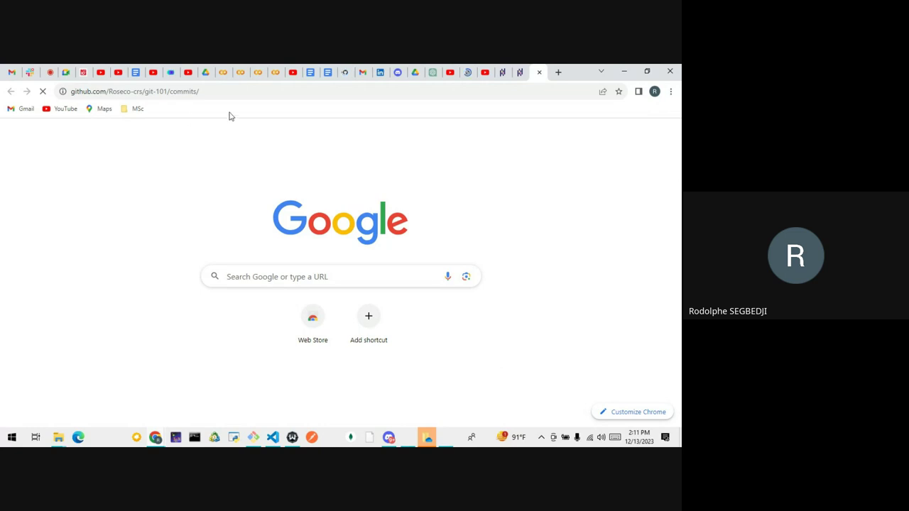
pyautogui.click(345, 74)
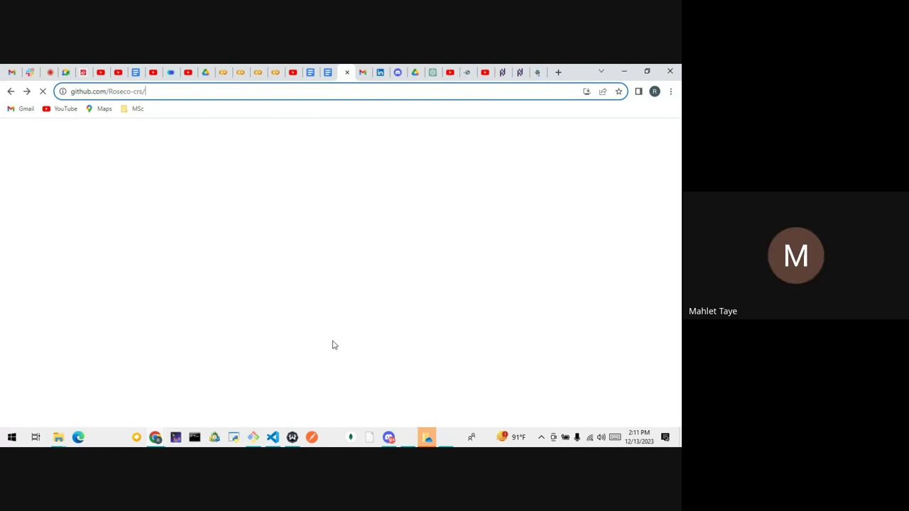
# - Search Windows for the Recycle Bin and open it to inspect the deleted items
pyautogui.press('super+s')
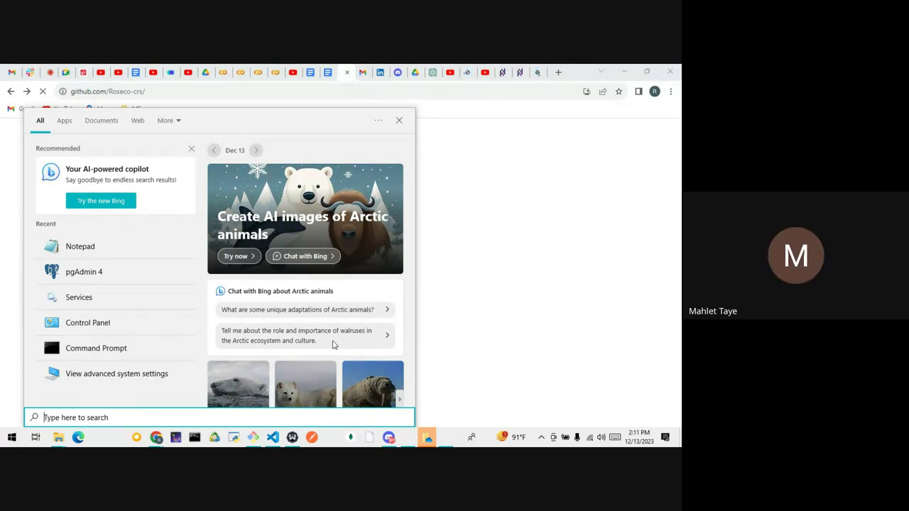
pyautogui.write('bin')
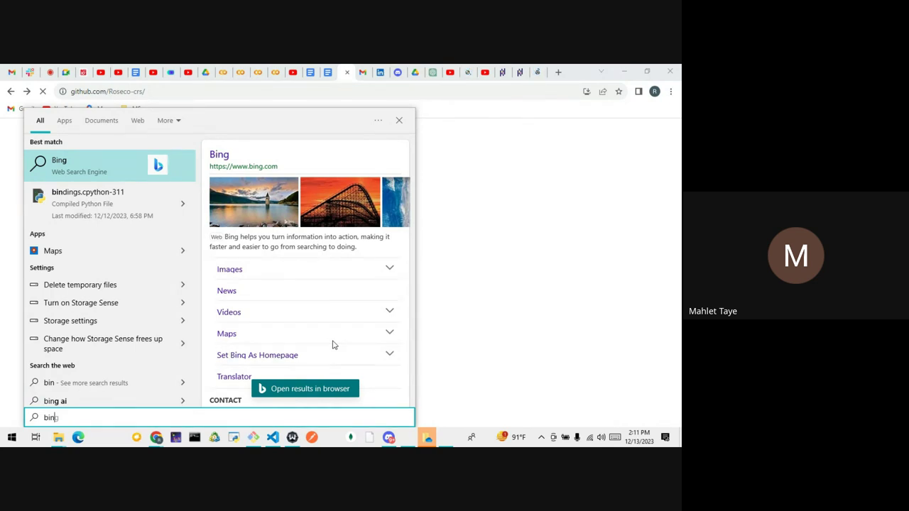
pyautogui.press('BackSpace')
pyautogui.press('BackSpace')
pyautogui.press('BackSpace')
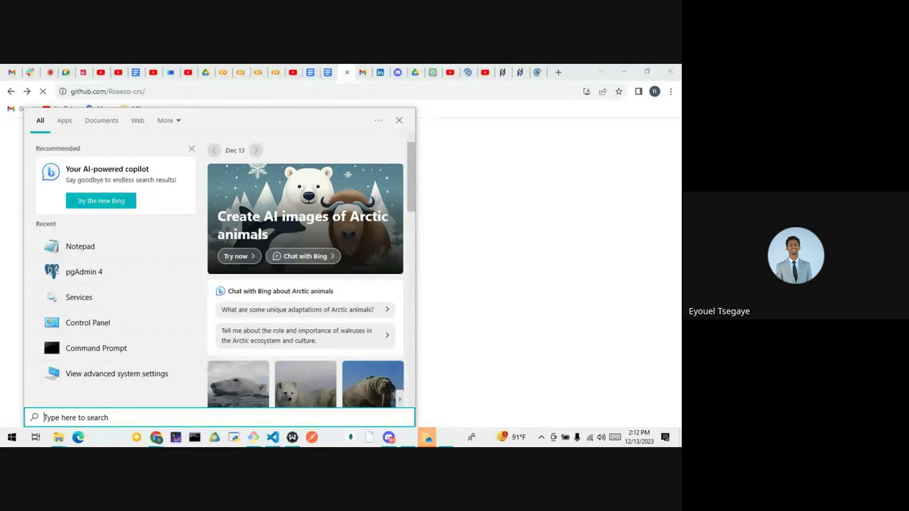
pyautogui.write('recycl')
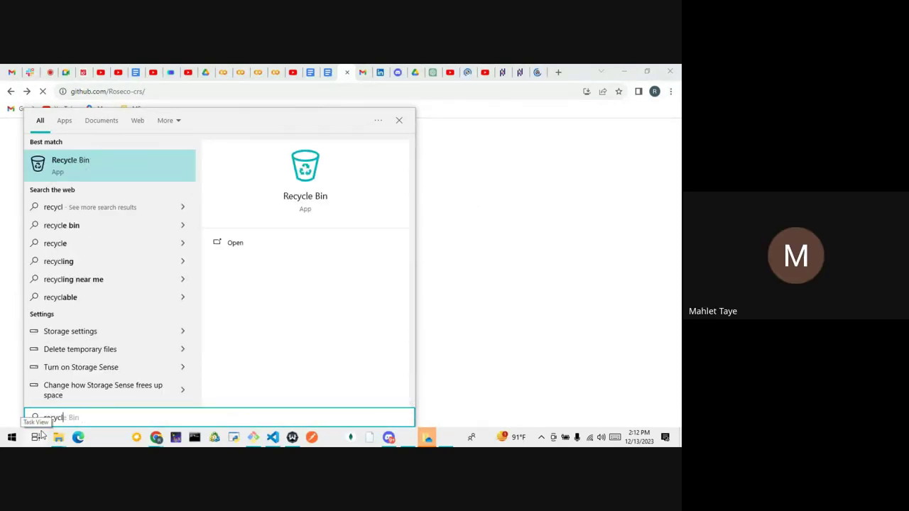
pyautogui.click(64, 162)
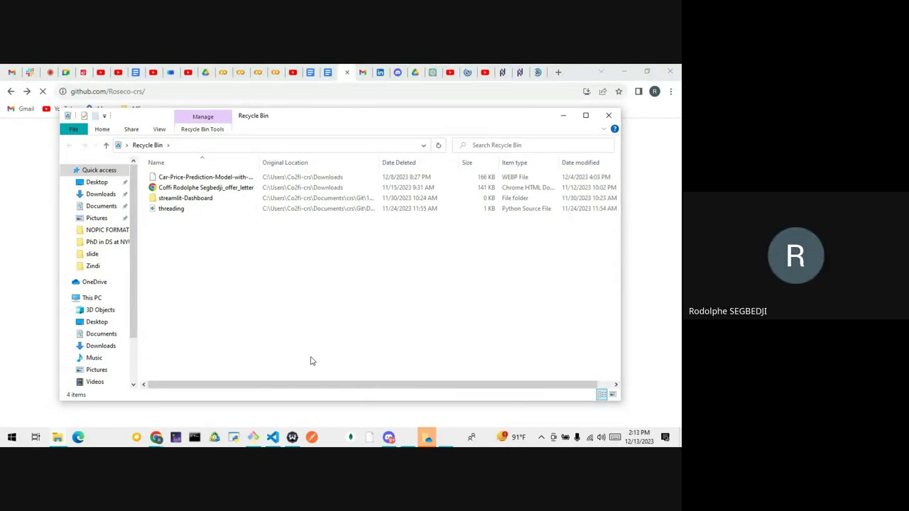
# - Switch to Visual Studio Code, shrink the debug console to enlarge the notebook area, and collapse the code\scripts\__pycache__ folder
pyautogui.click(272, 438)
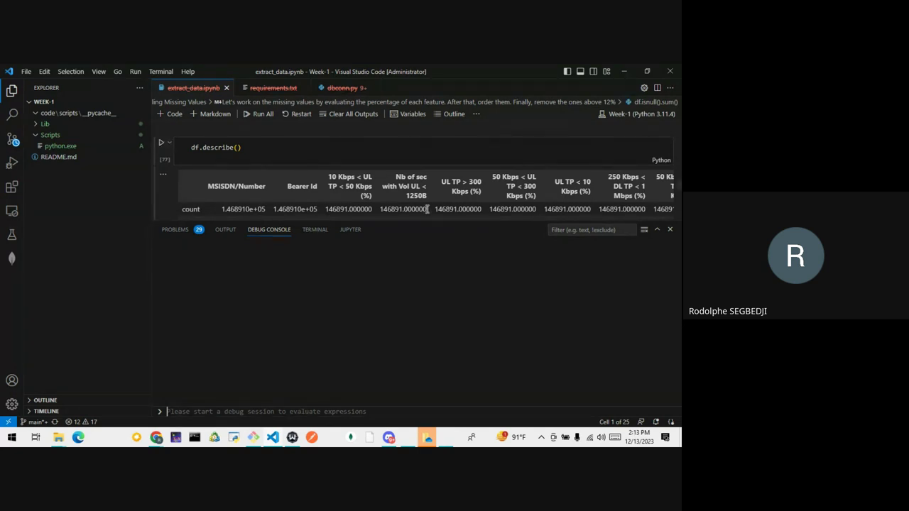
pyautogui.moveTo(426, 221); pyautogui.dragTo(438, 353)
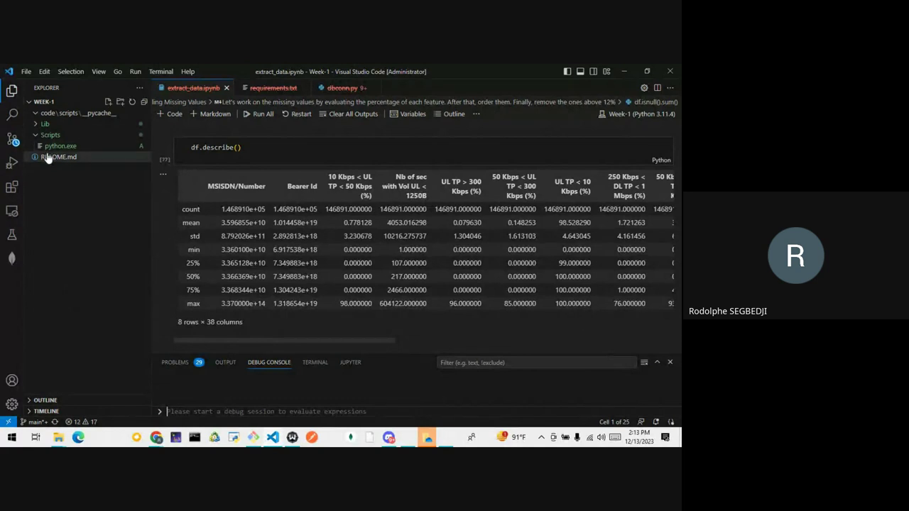
pyautogui.click(35, 114)
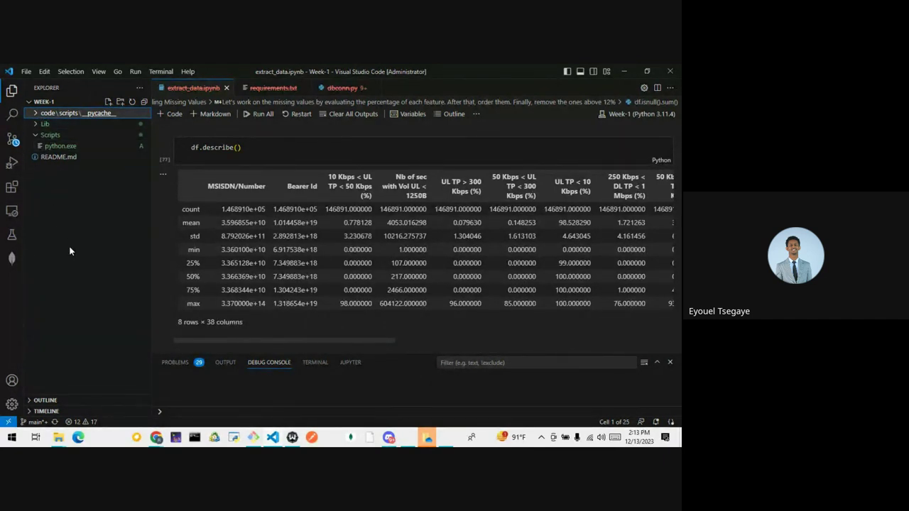
# - Switch to File Explorer and browse from Documents through crs, Git, 10Academy, Week-1 and code to the scripts folder
pyautogui.hotkey('alt', 'Tab')
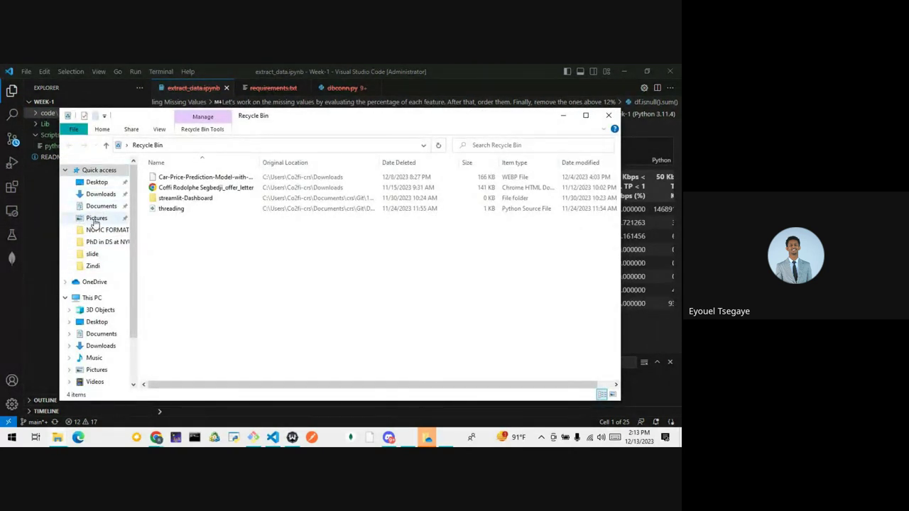
pyautogui.click(97, 205)
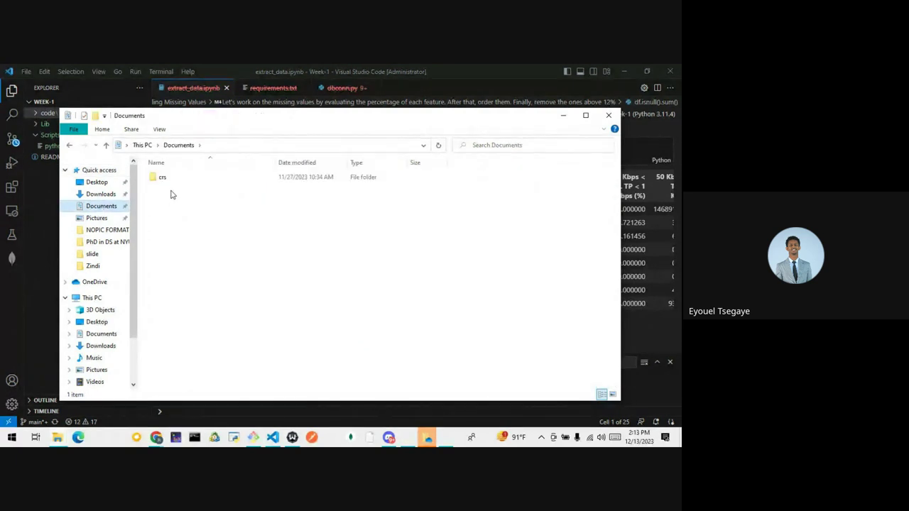
pyautogui.doubleClick(163, 177)
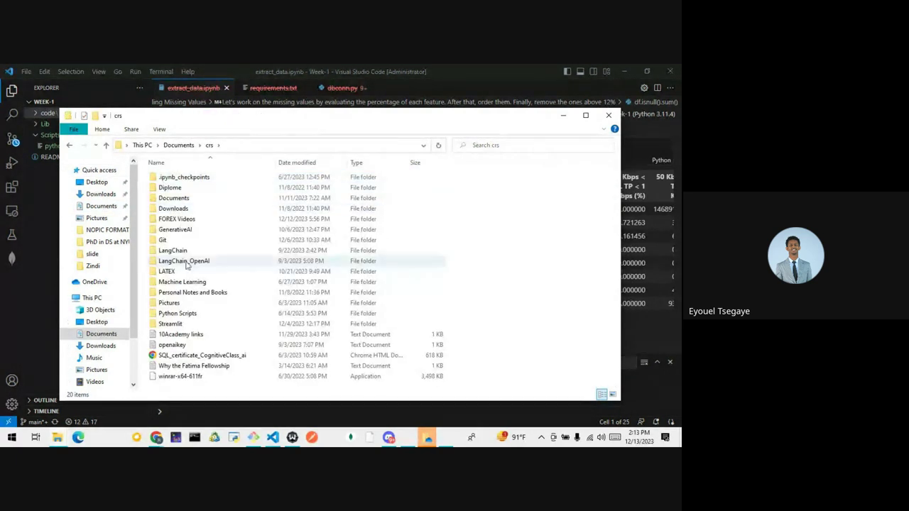
pyautogui.doubleClick(164, 243)
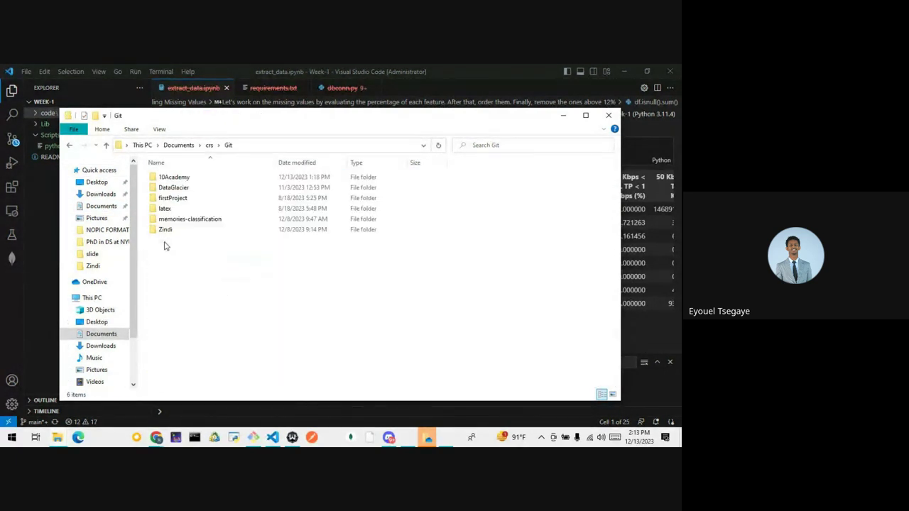
pyautogui.doubleClick(170, 178)
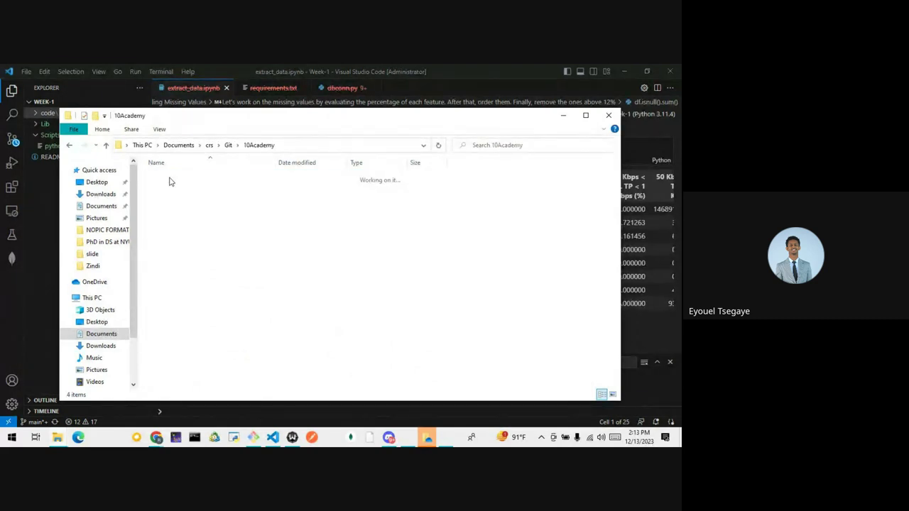
pyautogui.doubleClick(168, 210)
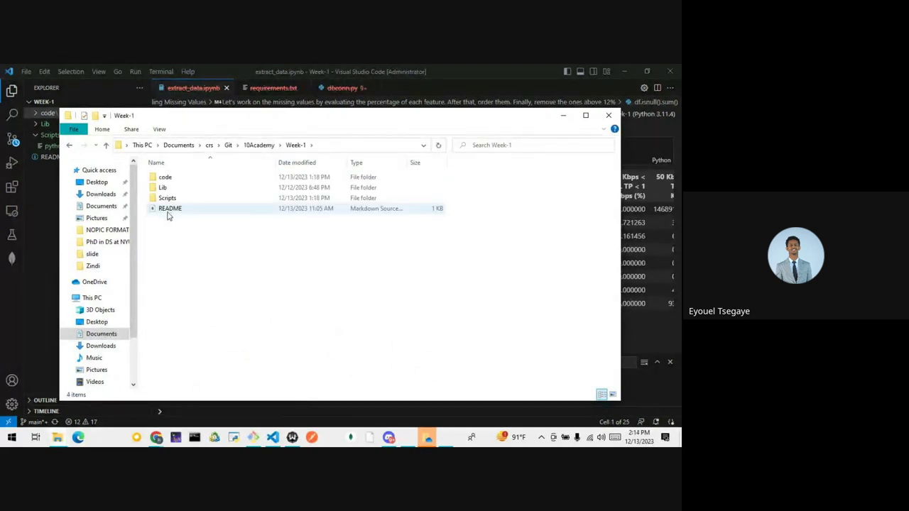
pyautogui.doubleClick(164, 179)
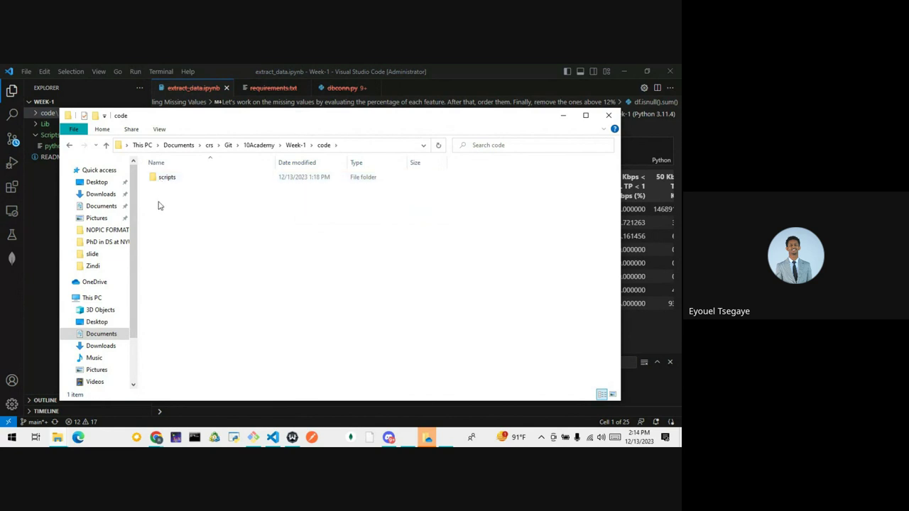
pyautogui.doubleClick(164, 180)
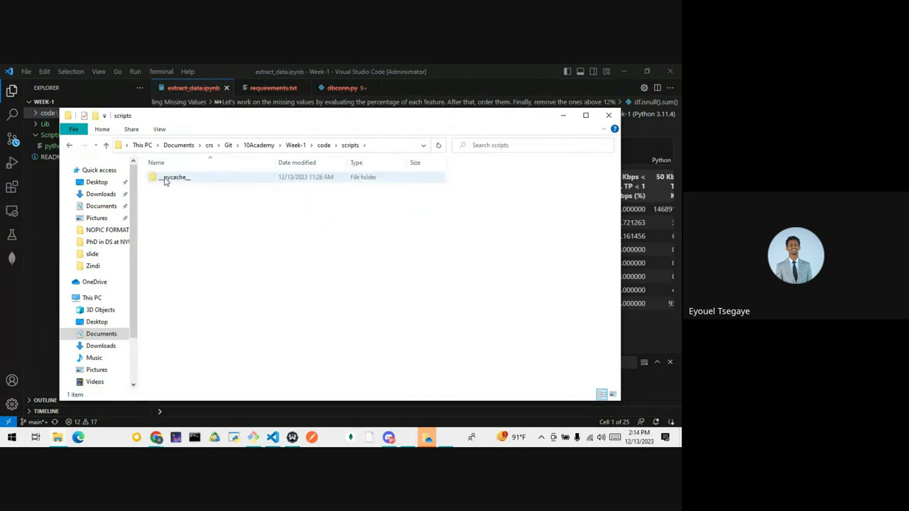